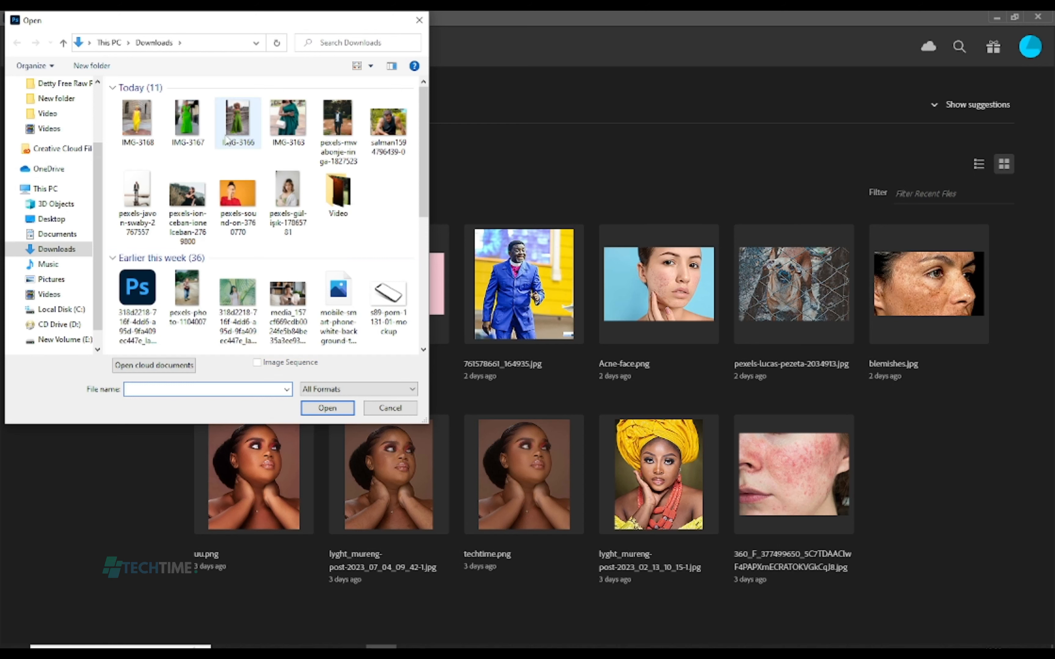
Open the IMG-3166 photo from Downloads and duplicate its Background layer
{"action": "left_click", "coordinate": [248, 125]}
{"action": "left_click", "coordinate": [327, 406]}
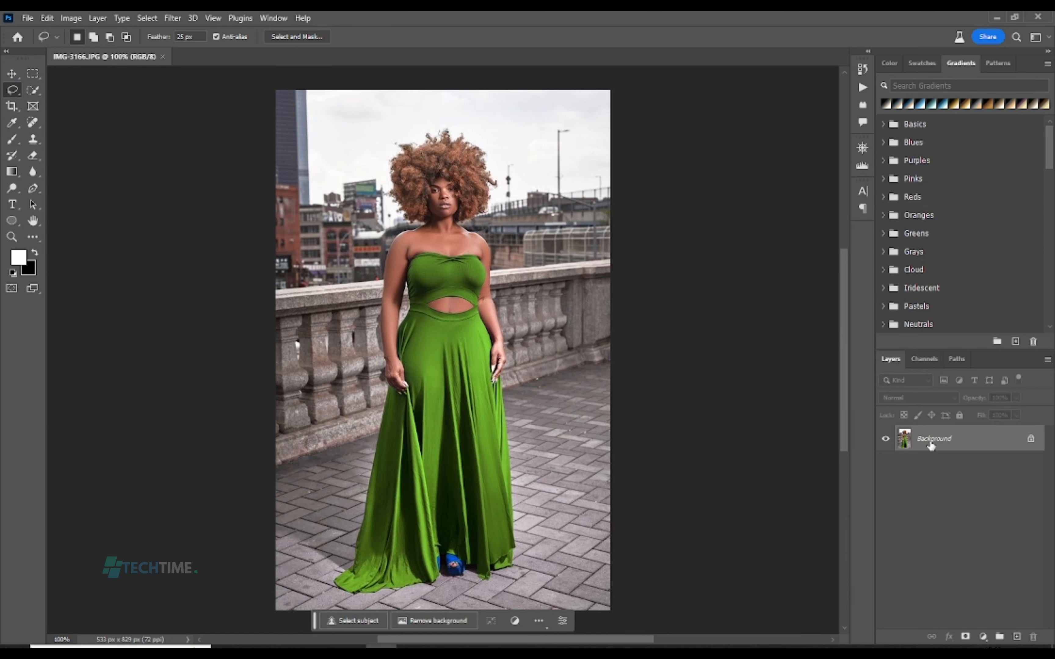
{"action": "key", "text": "ctrl+j"}
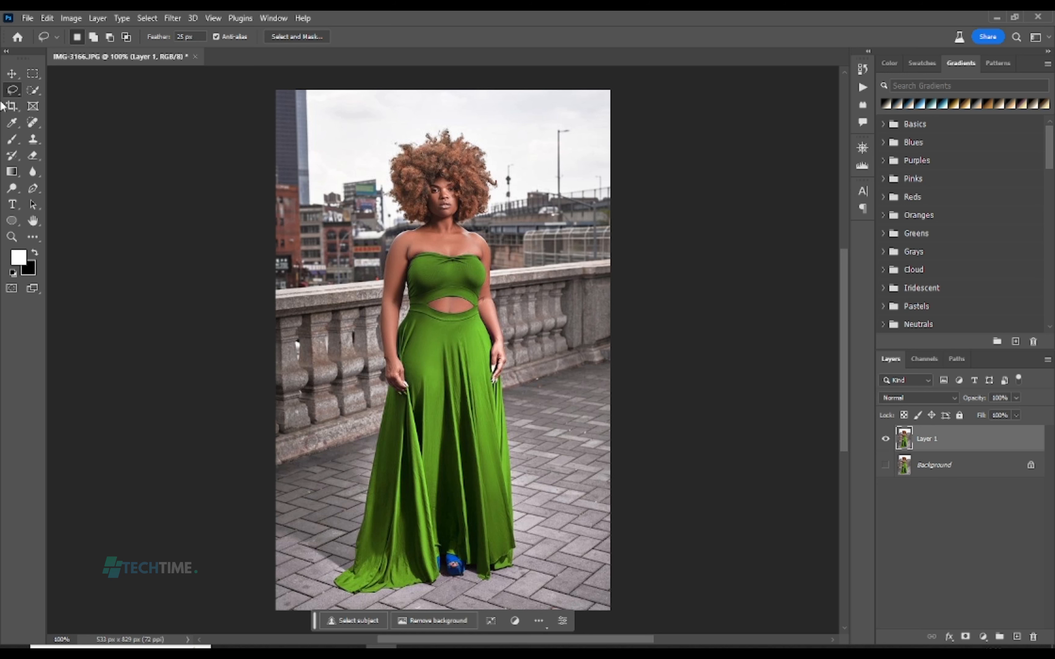
Select the woman in the green dress with the Quick Selection tool and open the selection in Select and Mask
{"action": "right_click", "coordinate": [28, 94]}
{"action": "left_click", "coordinate": [106, 103]}
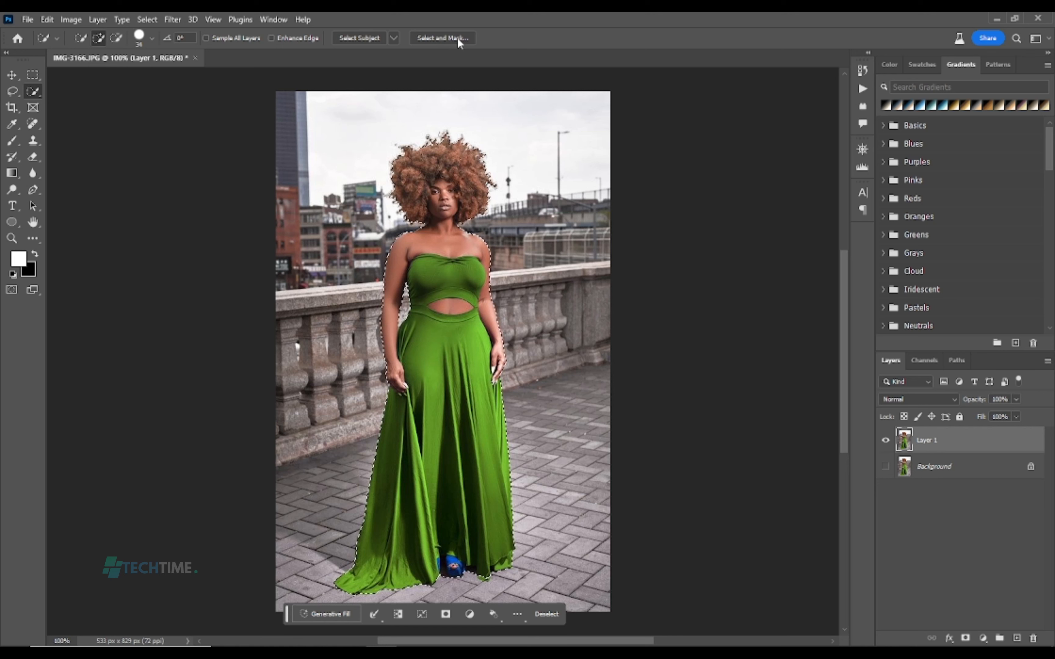
{"action": "left_click", "coordinate": [437, 36]}
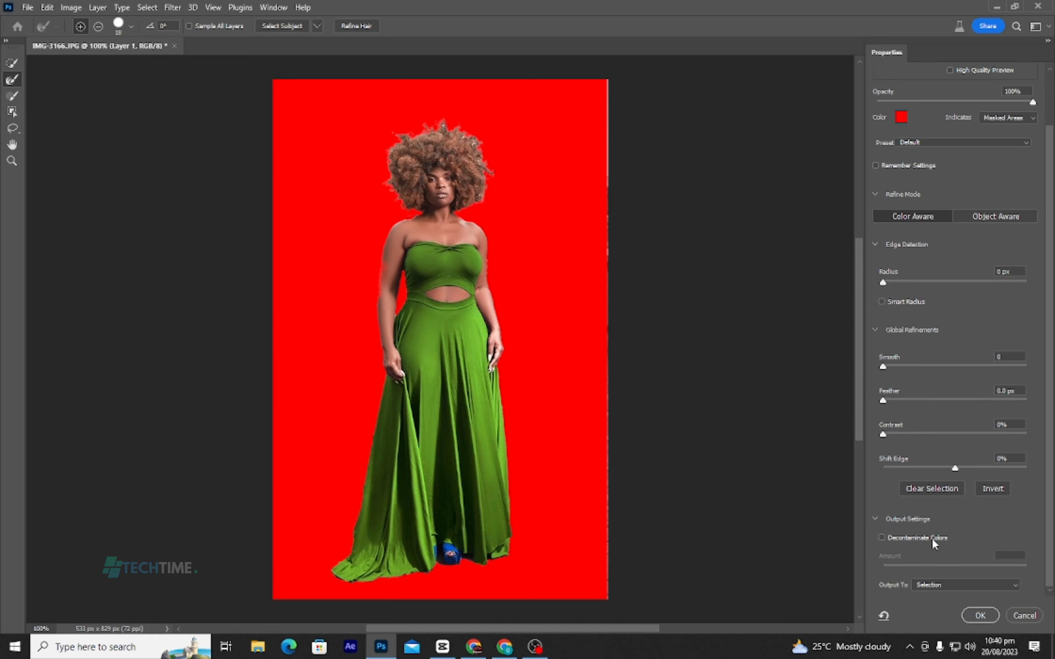
Enable Decontaminate Colors and output the refined selection as New Layer with Layer Mask
{"action": "left_click", "coordinate": [883, 539]}
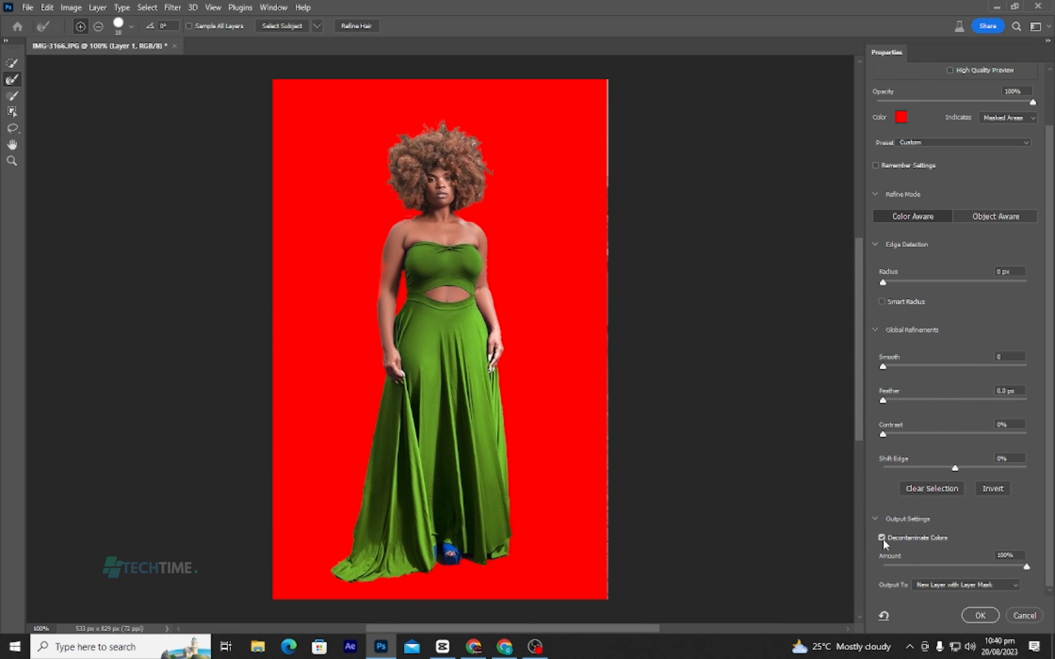
{"action": "left_click", "coordinate": [989, 581]}
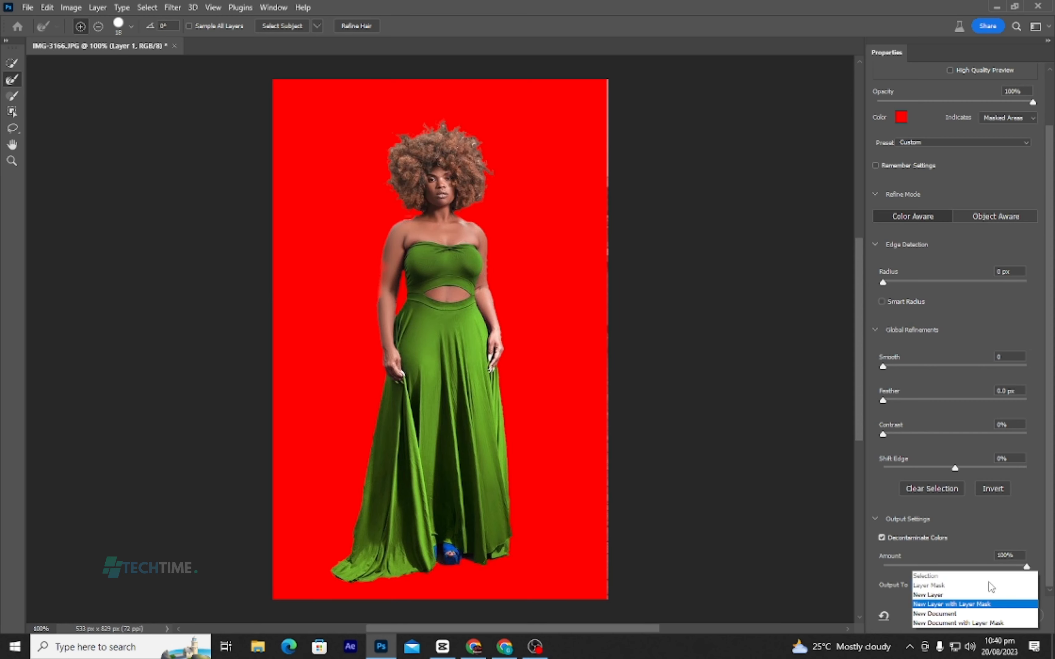
{"action": "left_click", "coordinate": [958, 605]}
{"action": "left_click", "coordinate": [976, 615]}
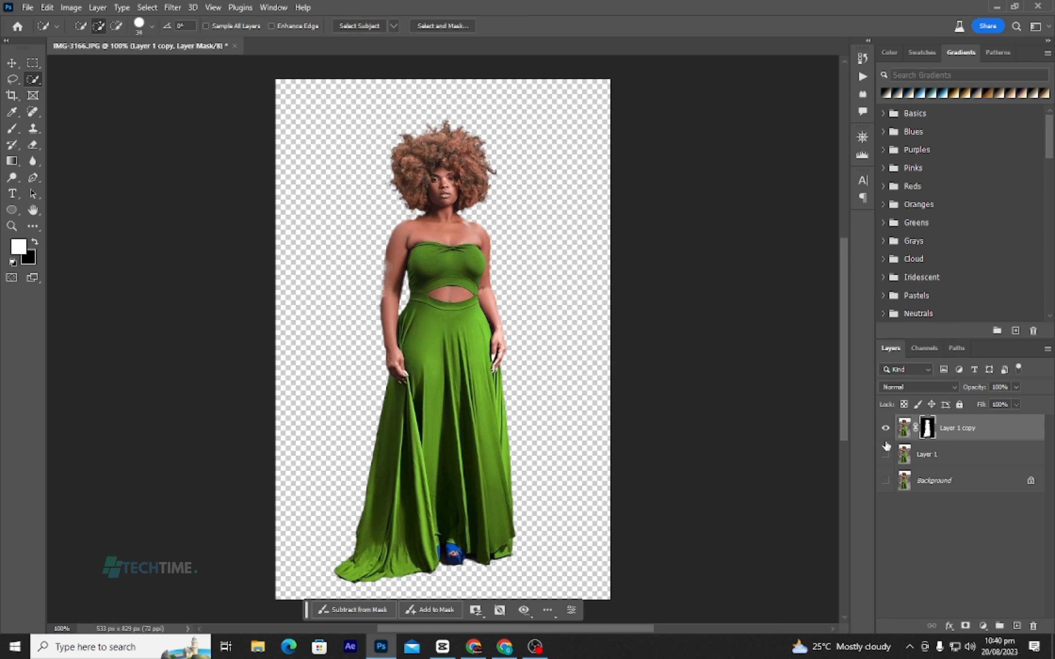
Hide Layer 1 copy and make Layer 1 visible and active, with no selection on the canvas
{"action": "left_click", "coordinate": [885, 455]}
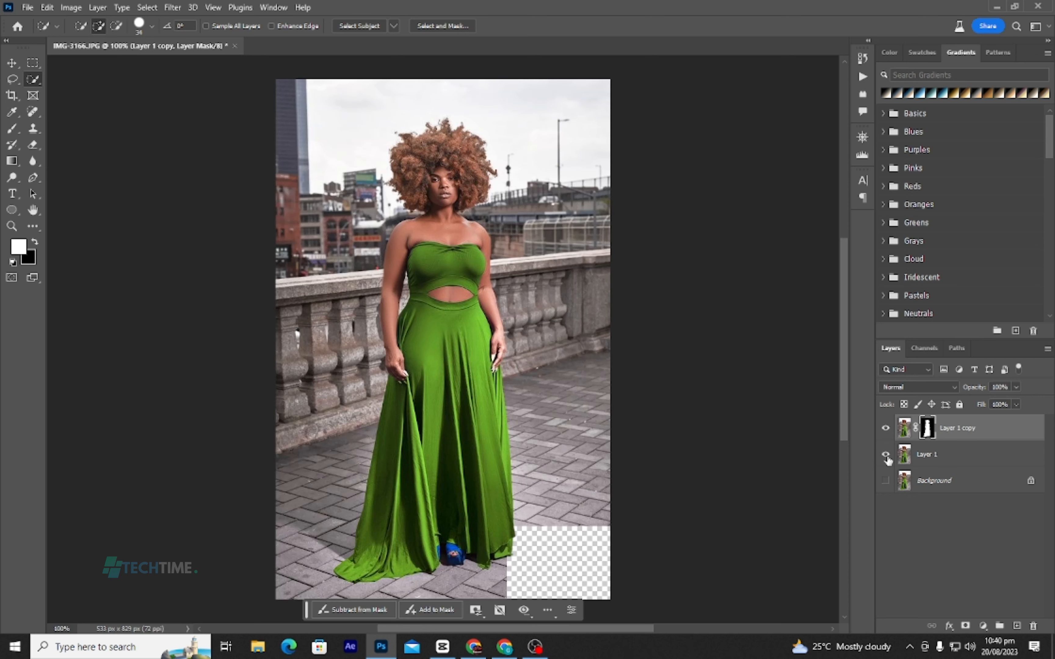
{"action": "left_click", "coordinate": [886, 429]}
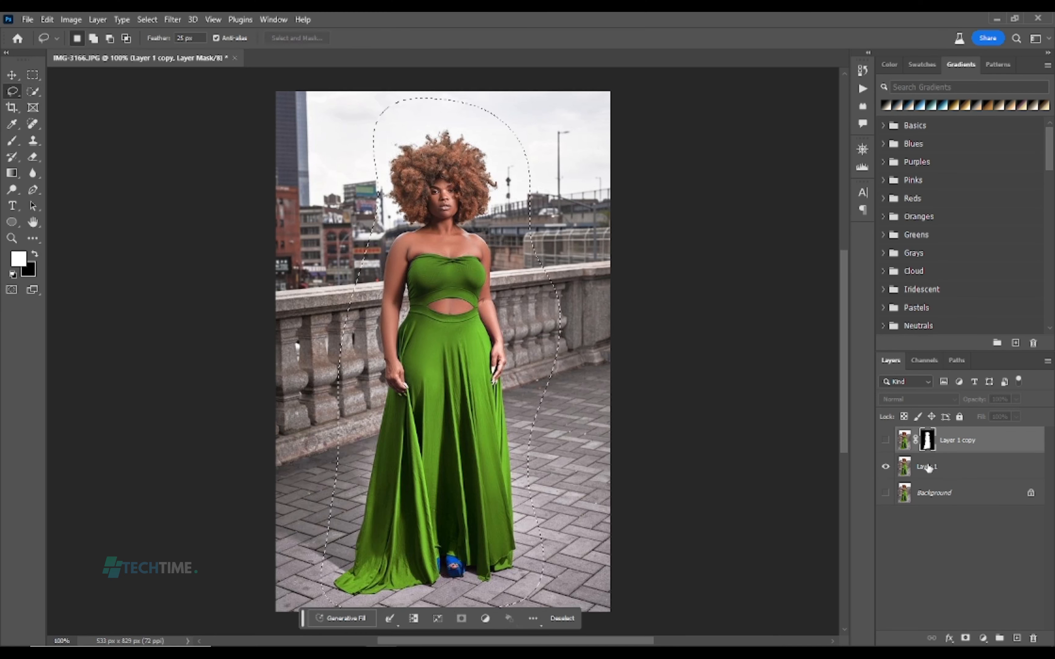
{"action": "left_click", "coordinate": [926, 454]}
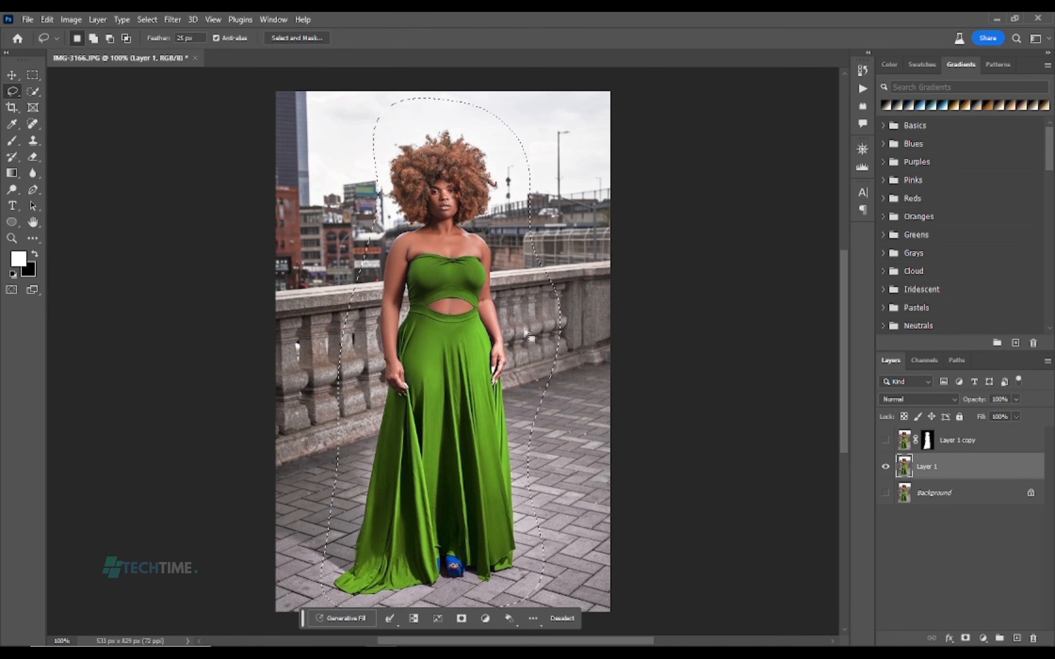
{"action": "key", "text": "ctrl+d"}
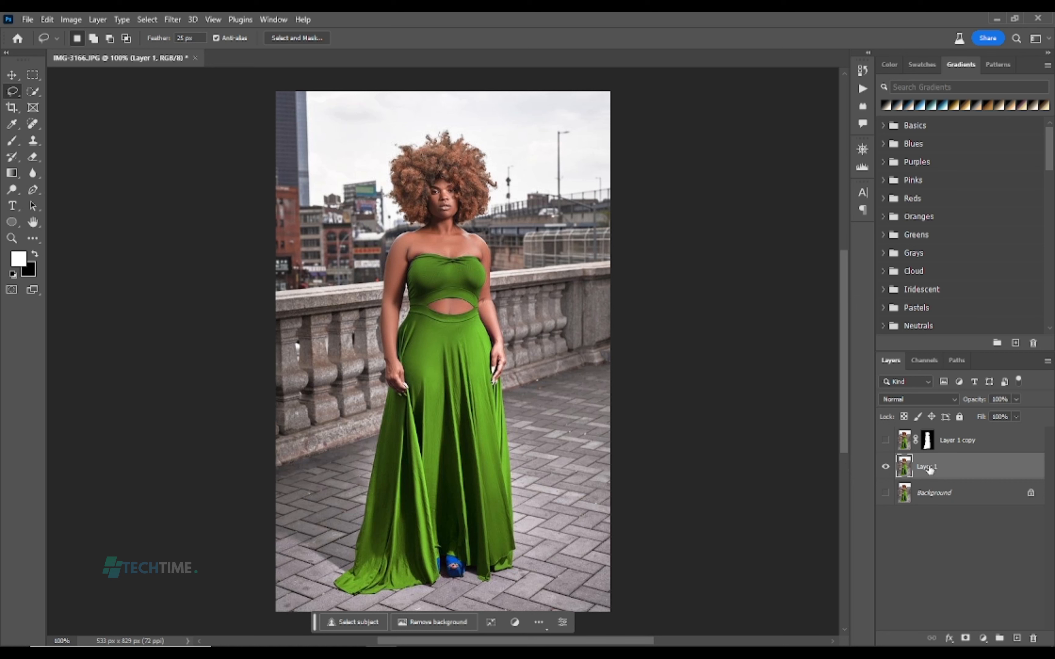
Lasso loosely around the woman on Layer 1, fill the area with Content-Aware at 100% opacity, and deselect
{"action": "mouse_move", "coordinate": [355, 147]}
{"action": "left_mouse_down"}
{"action": "mouse_move", "coordinate": [374, 224]}
{"action": "mouse_move", "coordinate": [319, 512]}
{"action": "mouse_move", "coordinate": [321, 599]}
{"action": "mouse_move", "coordinate": [373, 610]}
{"action": "mouse_move", "coordinate": [523, 596]}
{"action": "mouse_move", "coordinate": [540, 548]}
{"action": "mouse_move", "coordinate": [523, 490]}
{"action": "mouse_move", "coordinate": [520, 323]}
{"action": "mouse_move", "coordinate": [494, 223]}
{"action": "mouse_move", "coordinate": [519, 185]}
{"action": "mouse_move", "coordinate": [515, 135]}
{"action": "mouse_move", "coordinate": [481, 110]}
{"action": "mouse_move", "coordinate": [441, 103]}
{"action": "mouse_move", "coordinate": [386, 108]}
{"action": "mouse_move", "coordinate": [354, 154]}
{"action": "left_mouse_up"}
{"action": "left_click", "coordinate": [46, 19]}
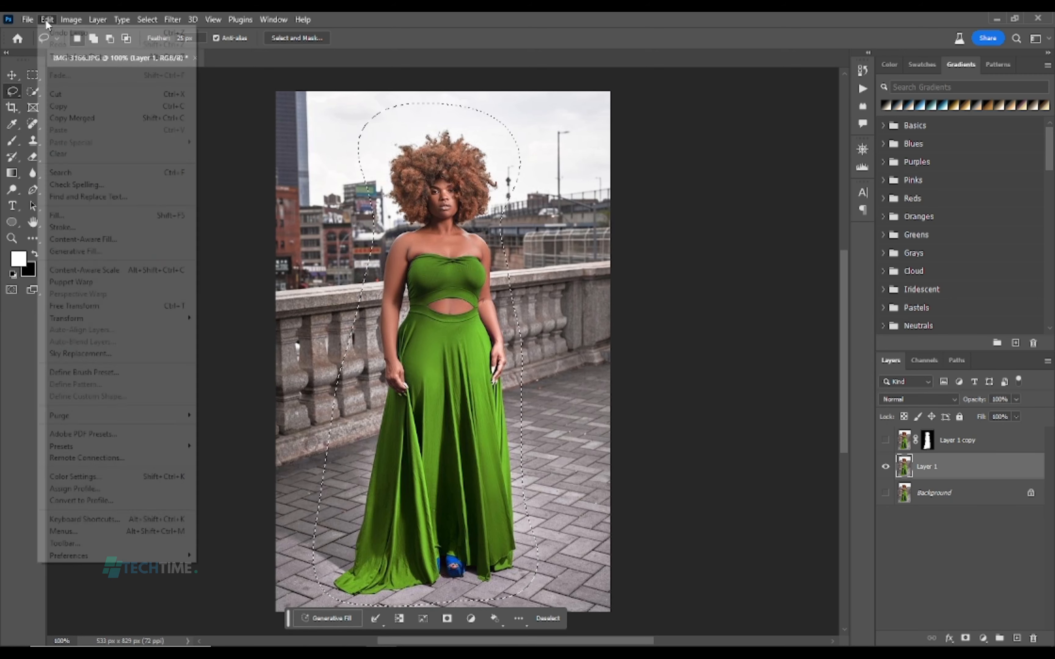
{"action": "left_click", "coordinate": [57, 215]}
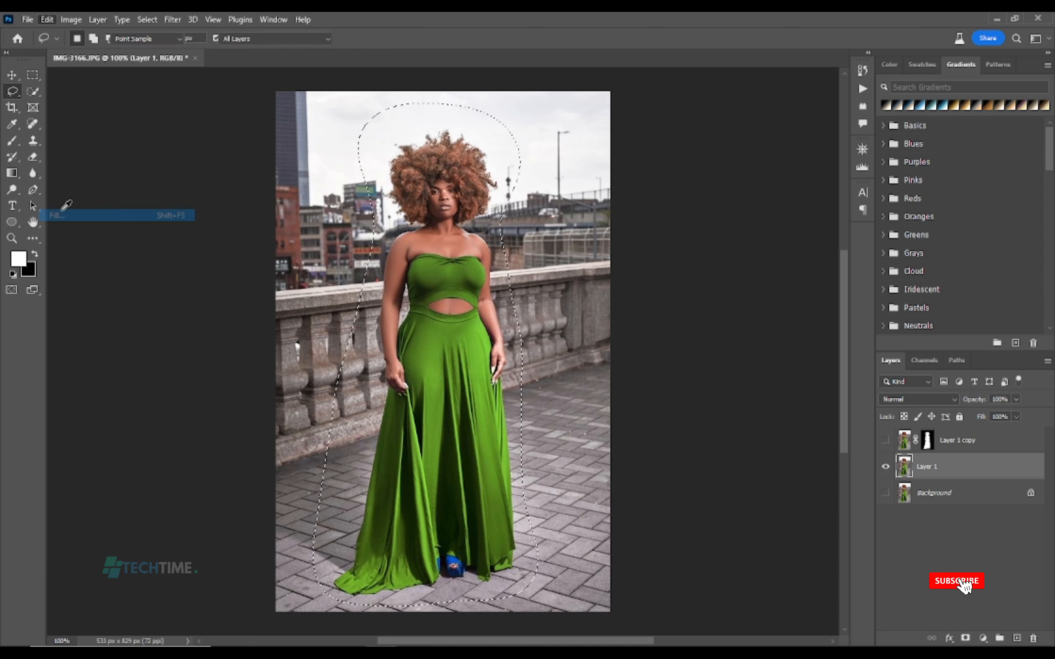
{"action": "left_click", "coordinate": [644, 210]}
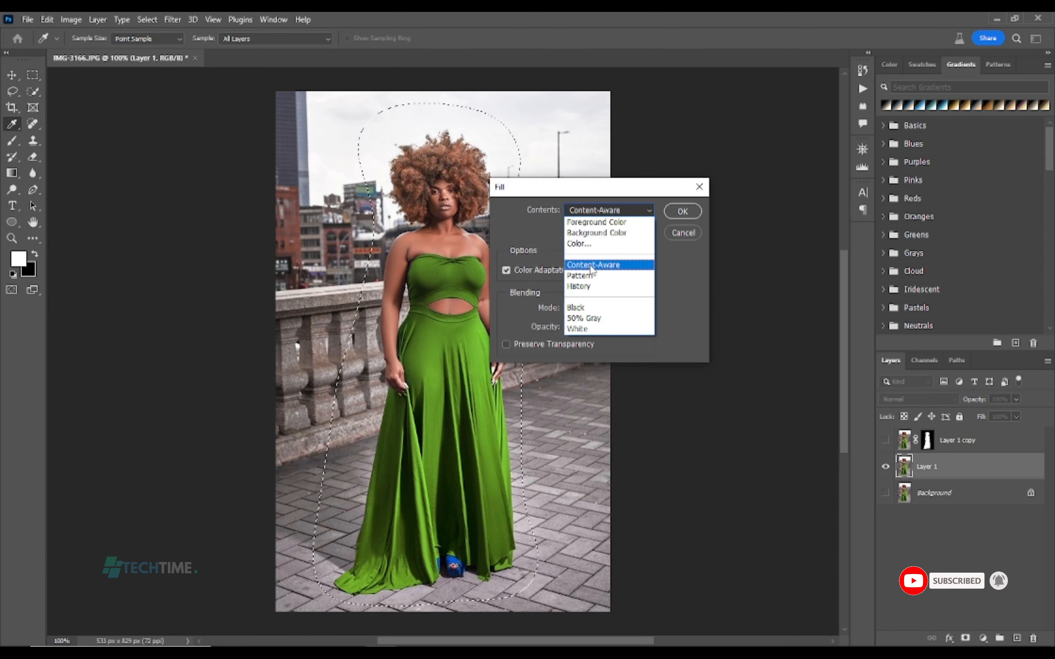
{"action": "left_click", "coordinate": [679, 212]}
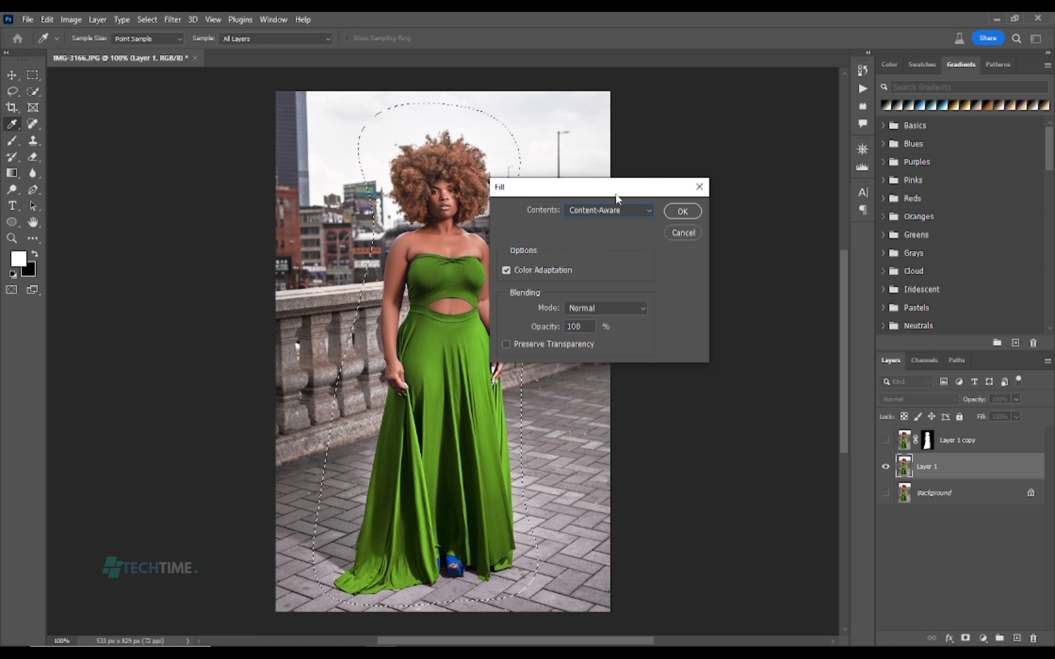
{"action": "left_click_drag", "start_coordinate": [616, 192], "coordinate": [609, 170]}
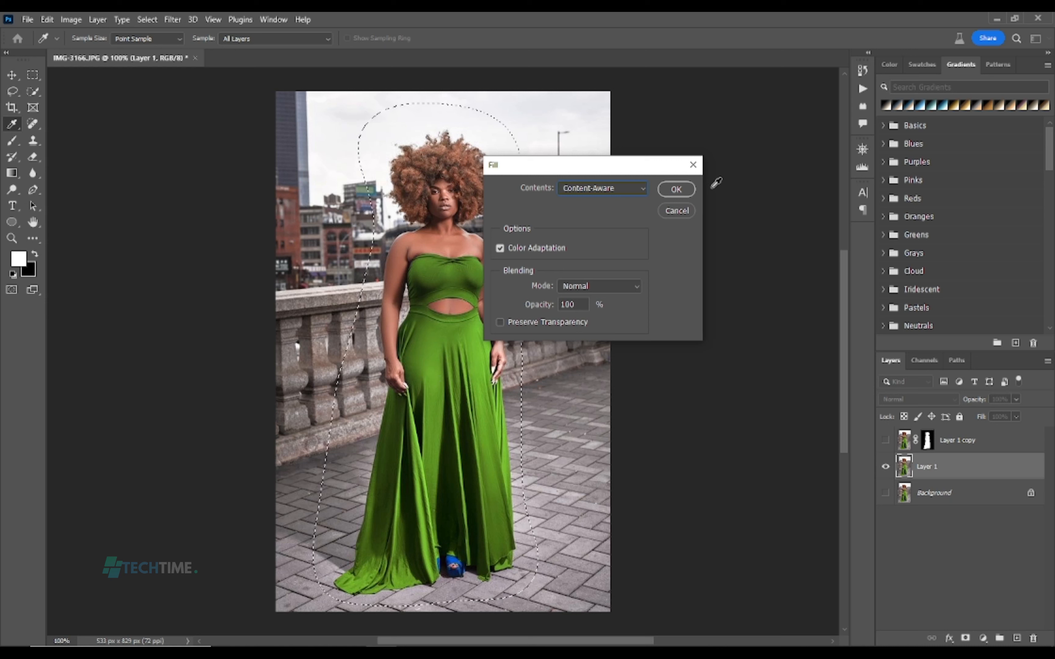
{"action": "left_click", "coordinate": [676, 189]}
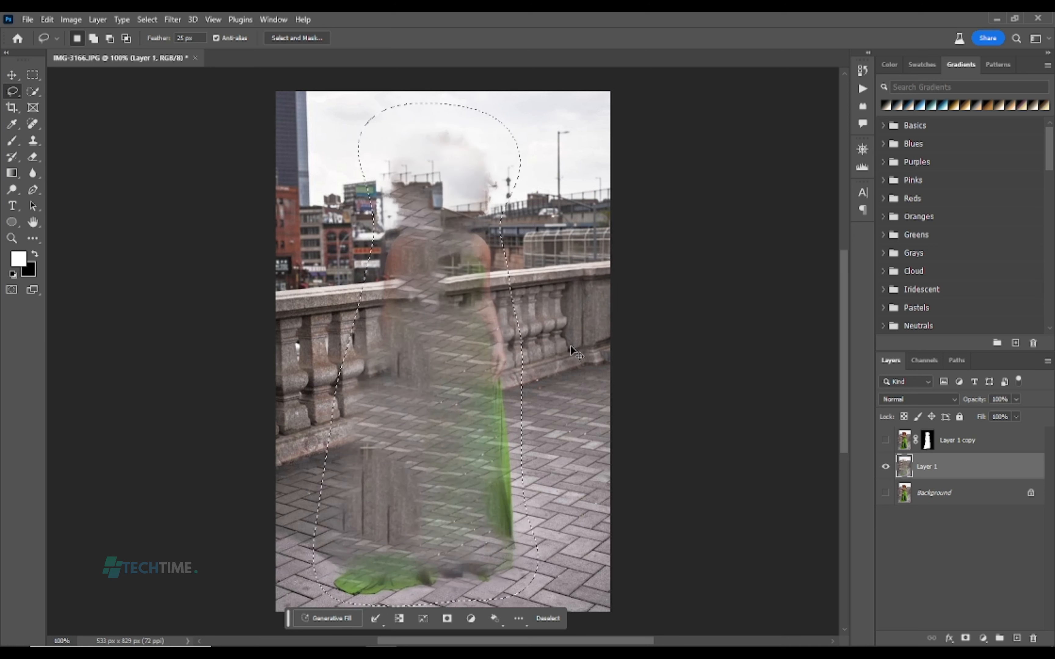
{"action": "key", "text": "ctrl+d"}
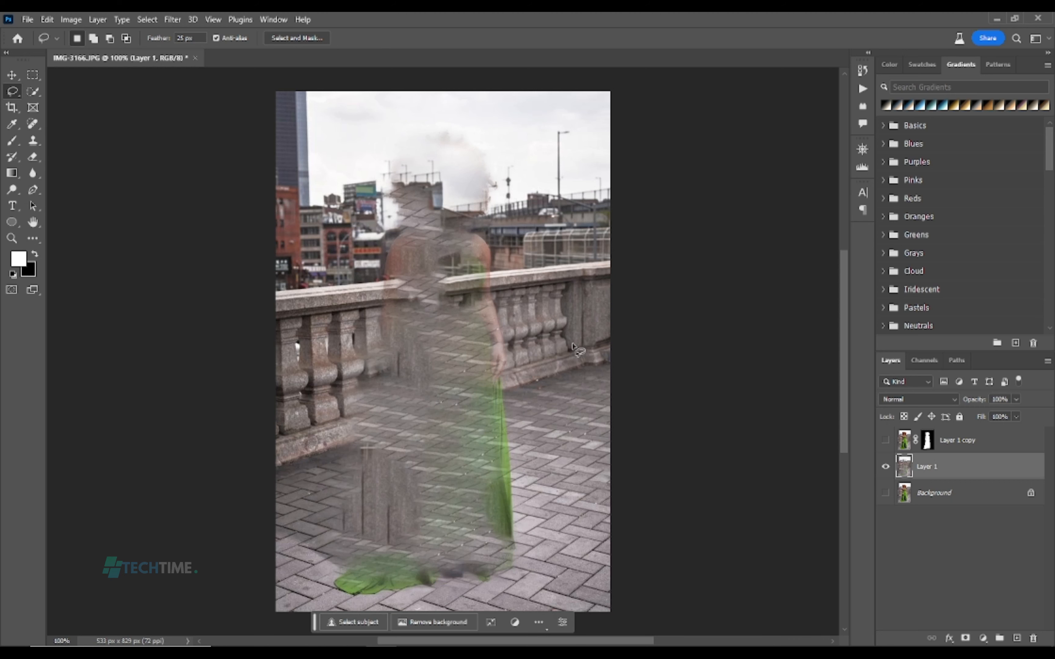
Apply a Lens Blur to Layer 1 with a Hexagon (6) iris, radius 100 and threshold 255, and show Layer 1 copy again
{"action": "left_click", "coordinate": [172, 19]}
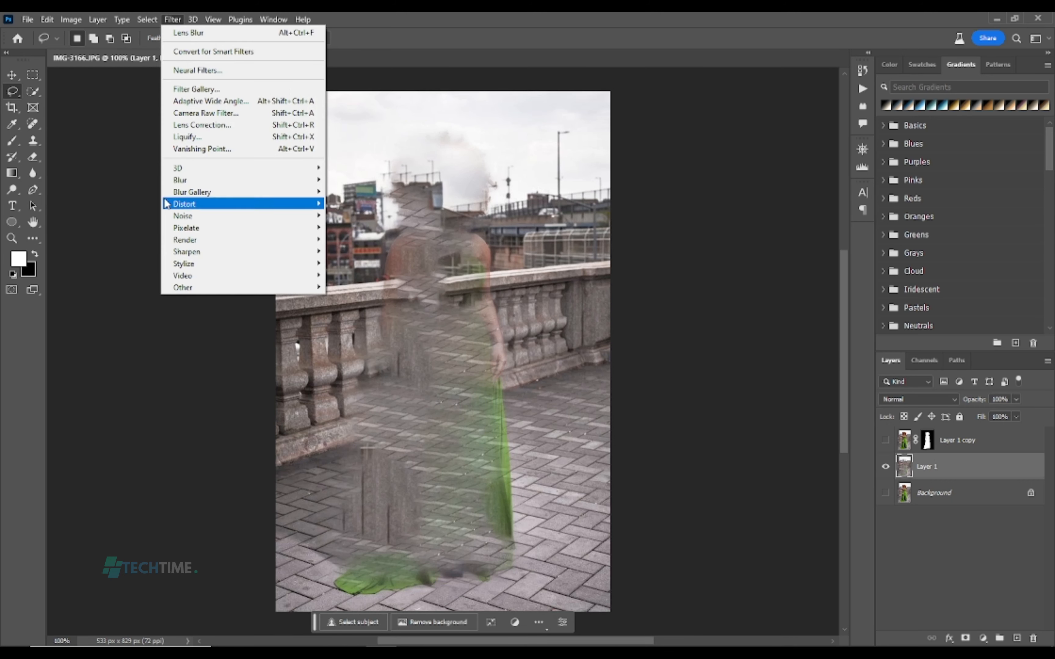
{"action": "mouse_move", "coordinate": [180, 181]}
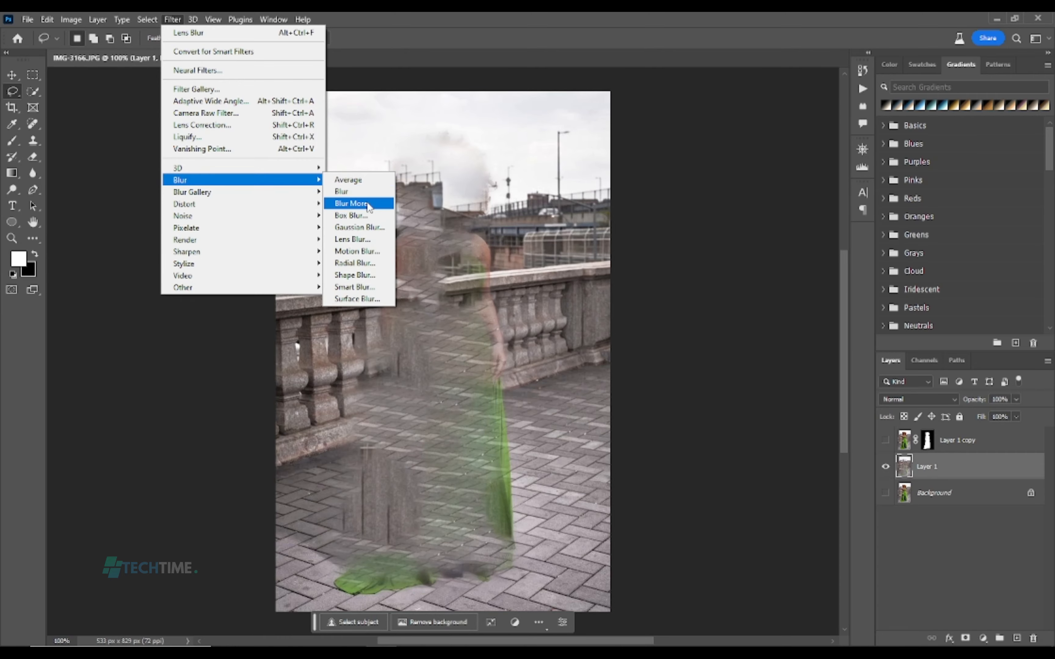
{"action": "left_click", "coordinate": [366, 241]}
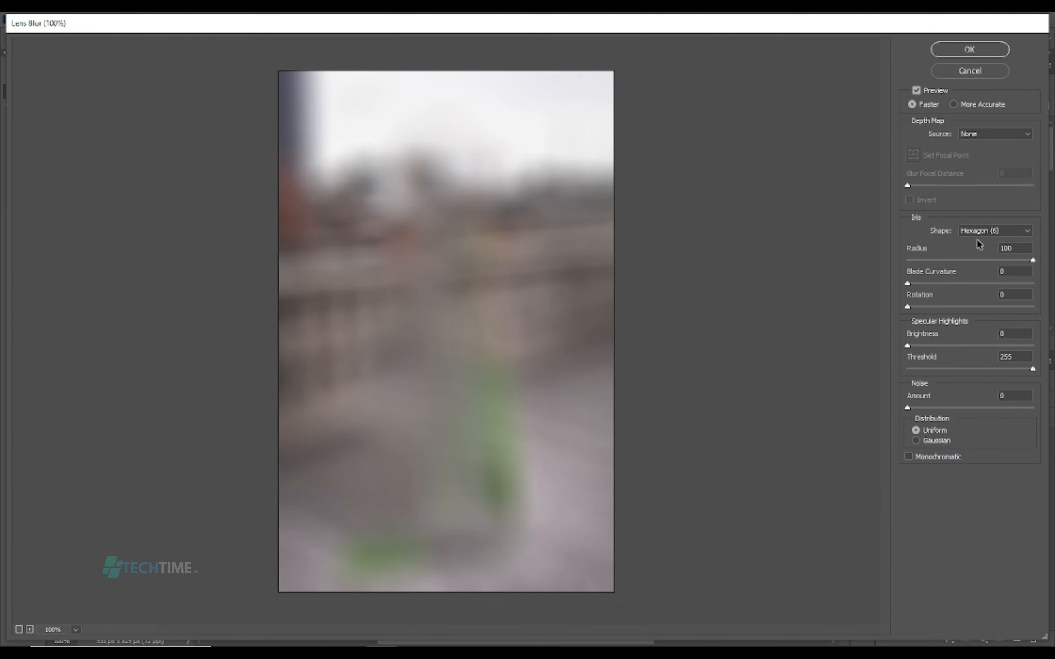
{"action": "left_click", "coordinate": [1009, 231]}
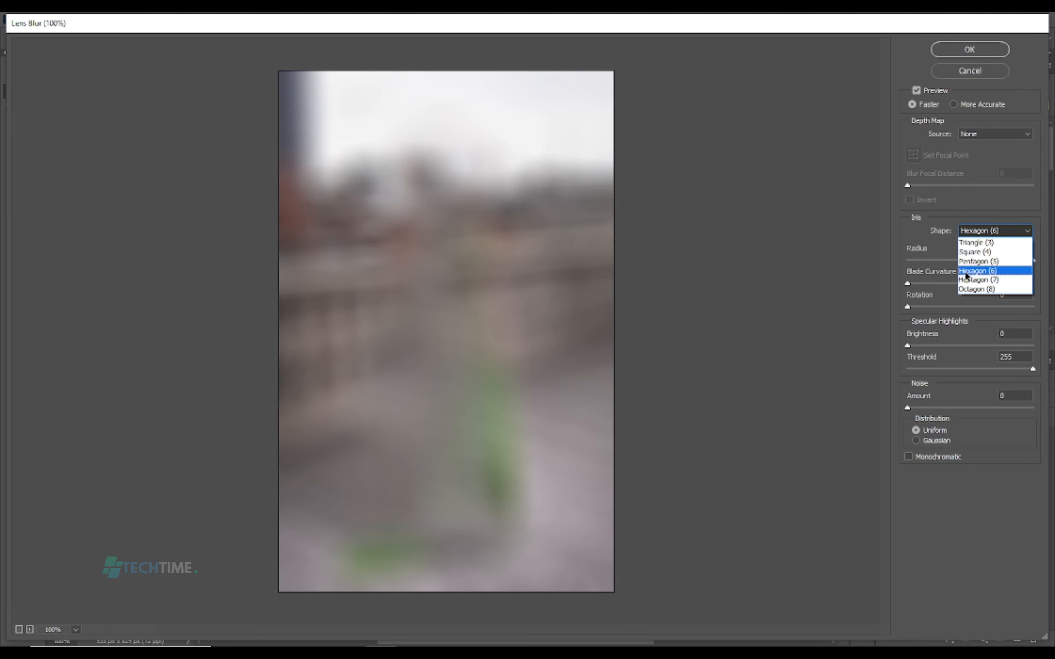
{"action": "left_click", "coordinate": [992, 271]}
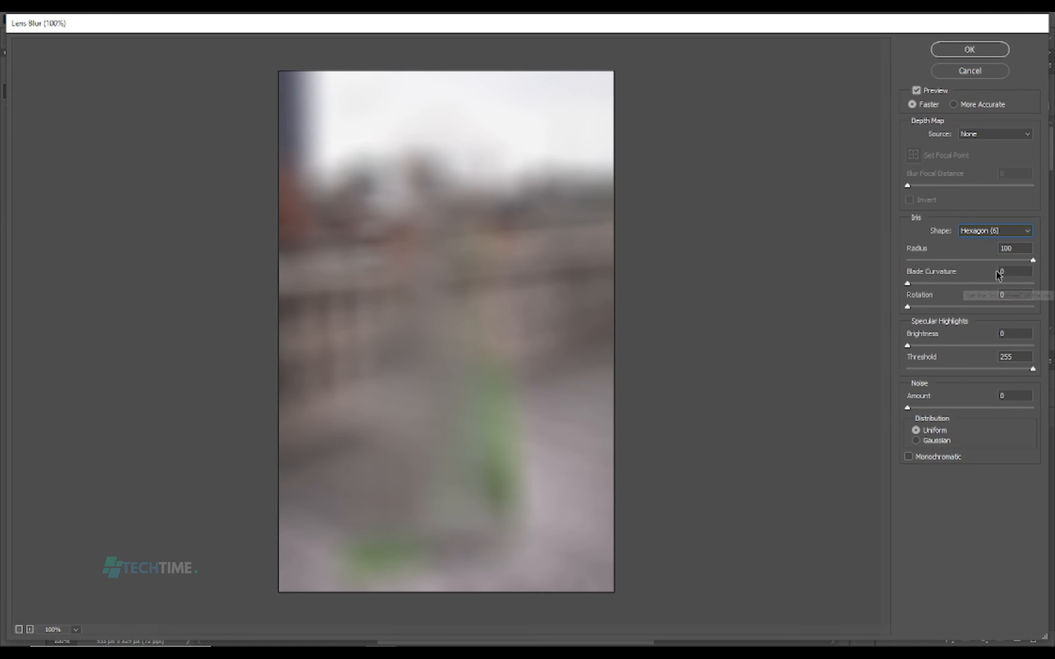
{"action": "double_click", "coordinate": [1017, 249]}
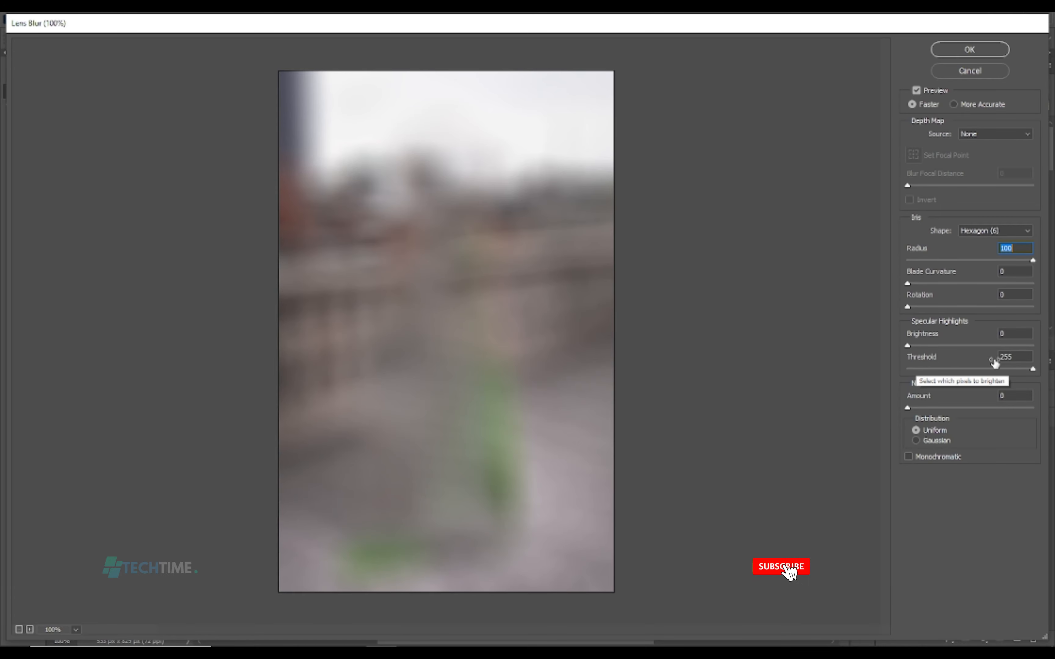
{"action": "left_click", "coordinate": [999, 356]}
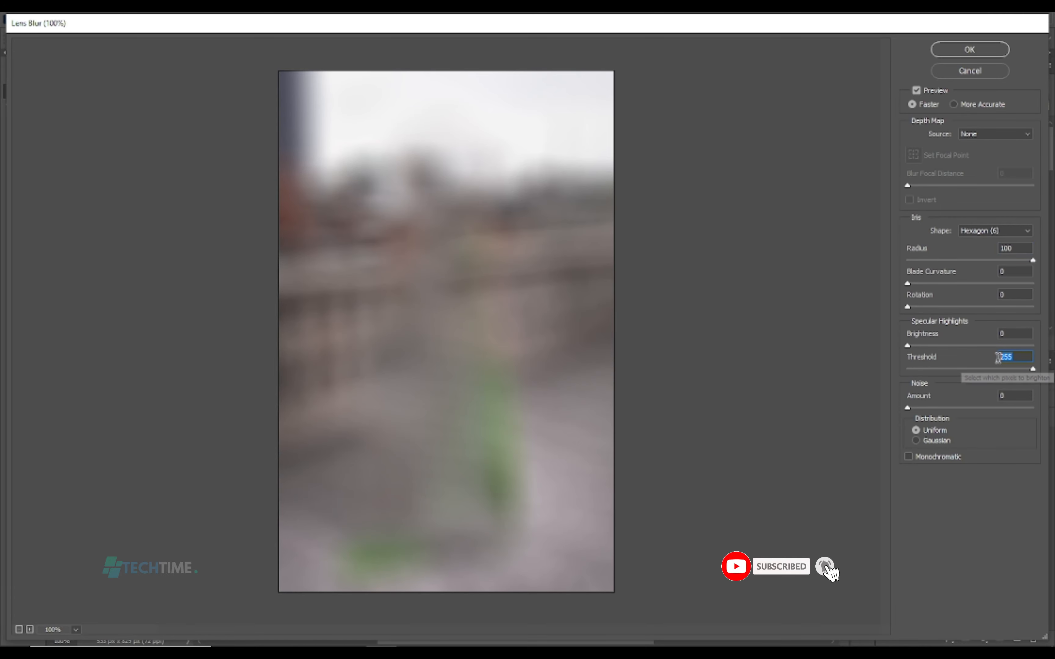
{"action": "left_click", "coordinate": [971, 49]}
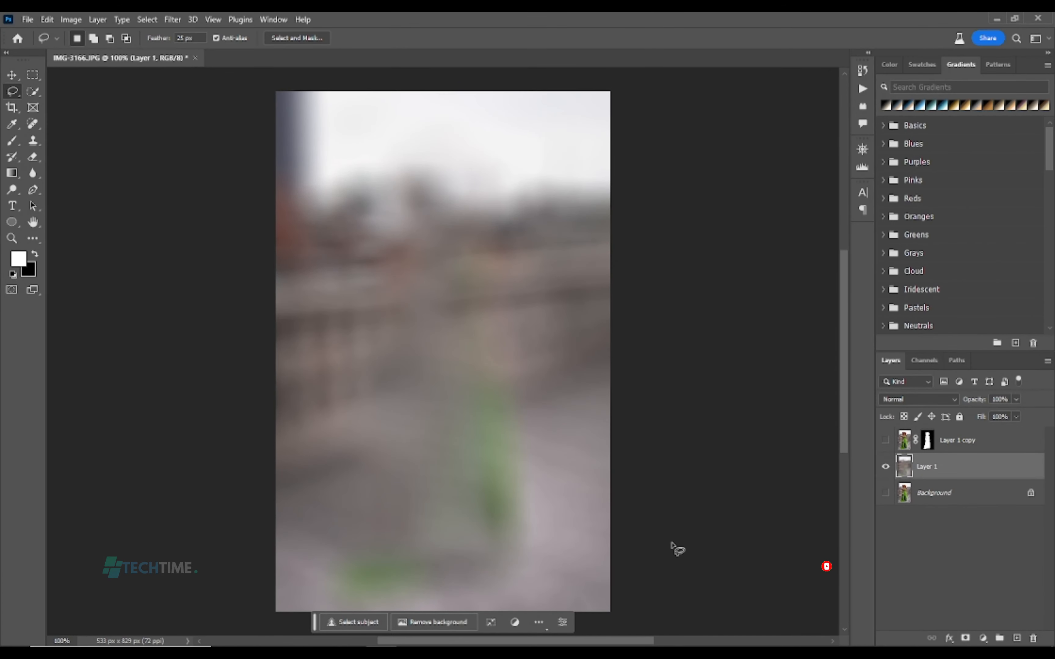
{"action": "left_click", "coordinate": [885, 441]}
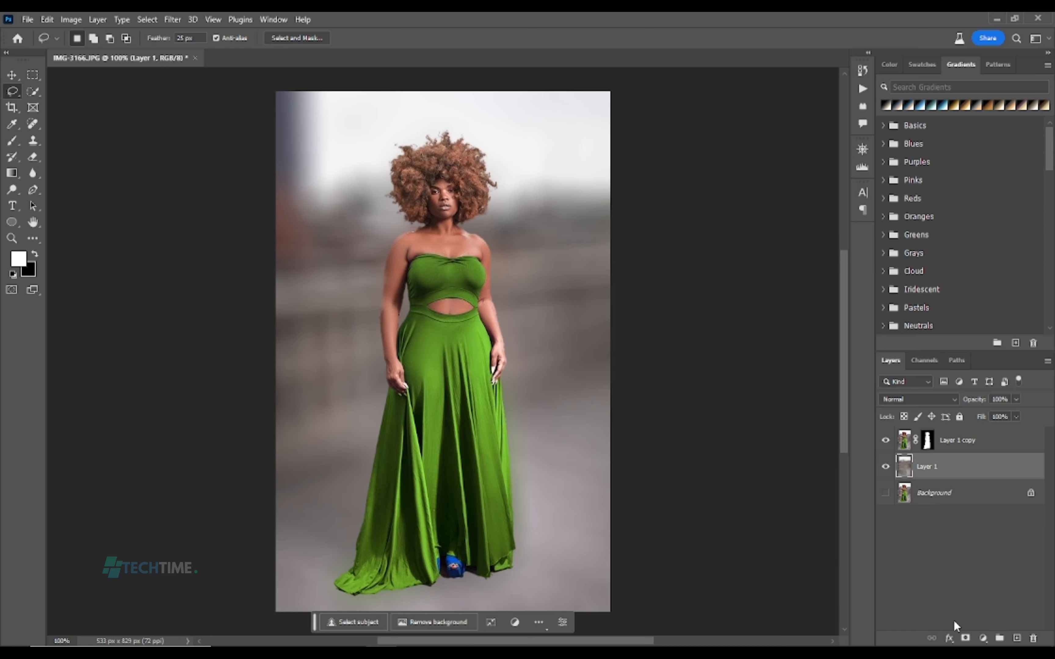
Add a Color Lookup adjustment layer above Layer 1 using the 3Strip.look 3D LUT
{"action": "left_click", "coordinate": [983, 639]}
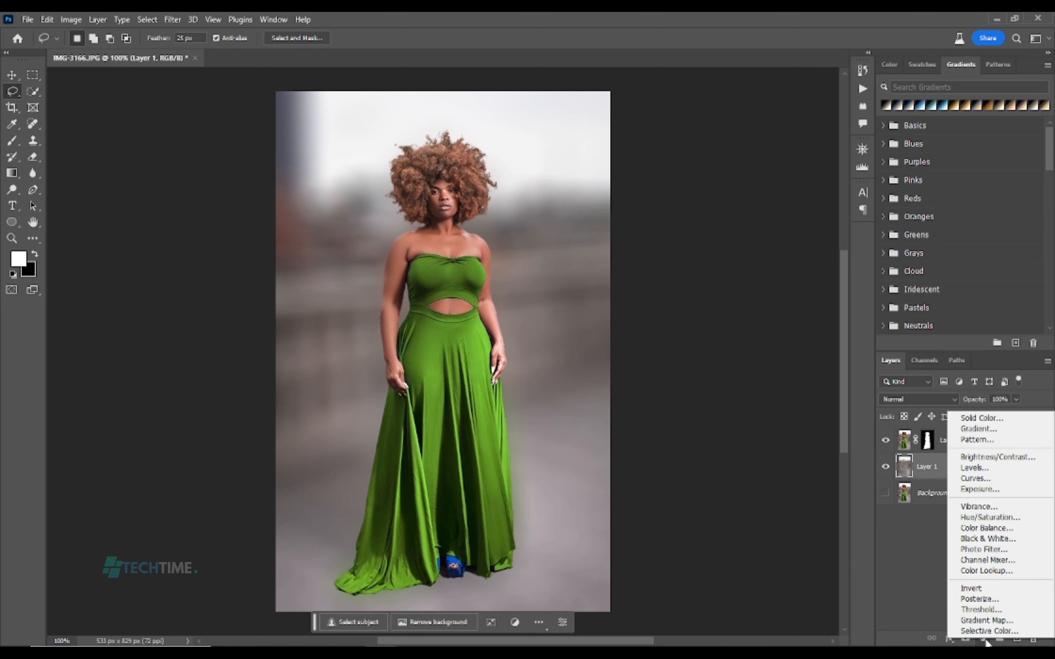
{"action": "left_click", "coordinate": [972, 573]}
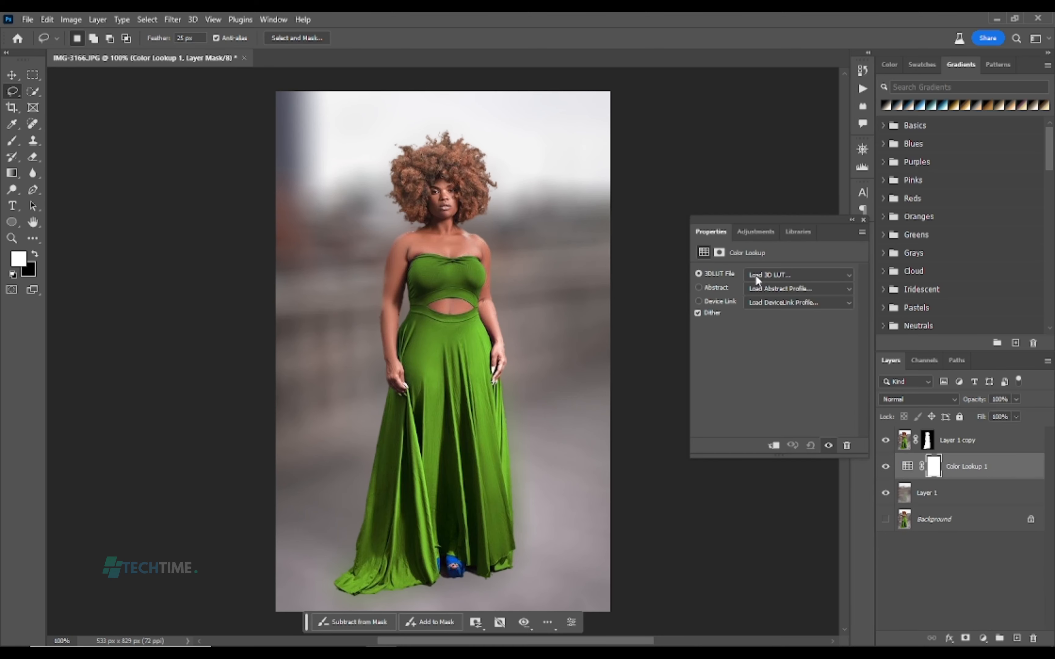
{"action": "left_click", "coordinate": [804, 279]}
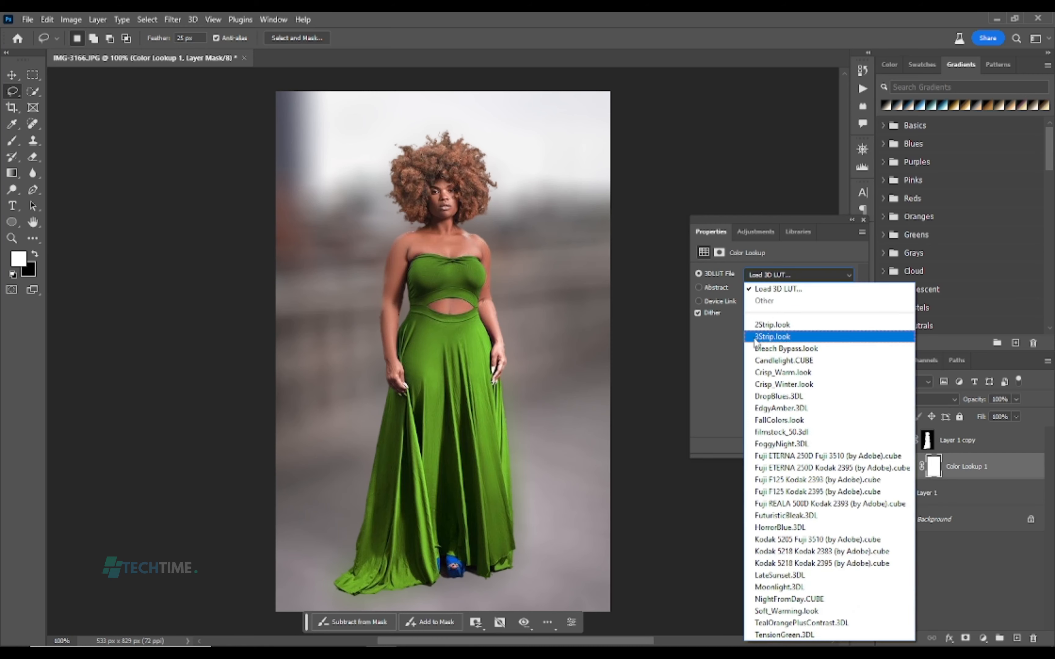
{"action": "left_click", "coordinate": [768, 337]}
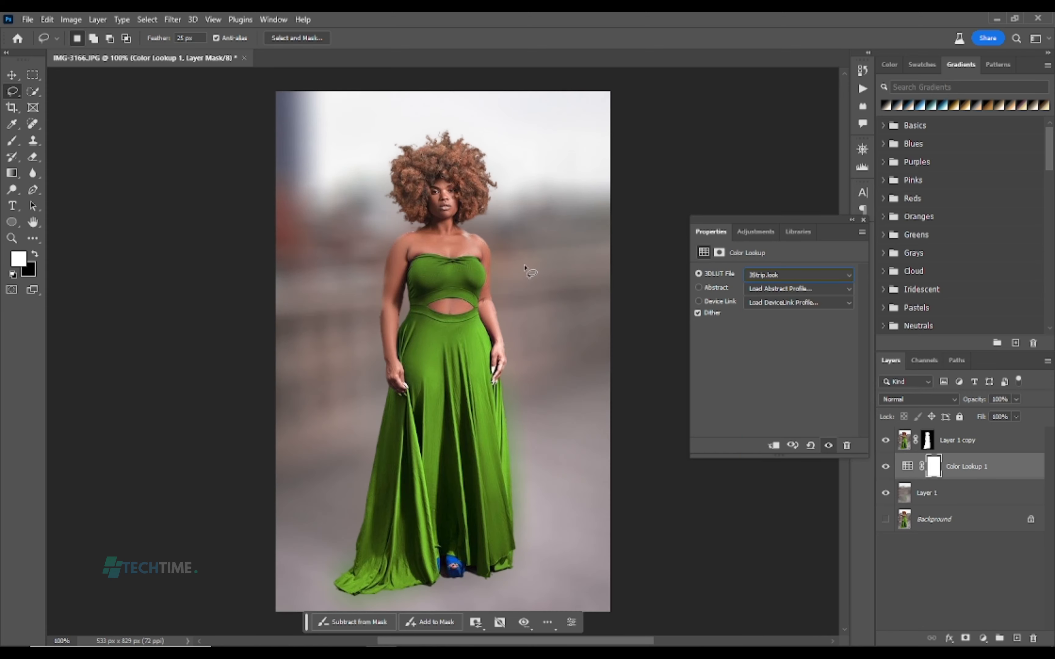
{"action": "left_click", "coordinate": [862, 220]}
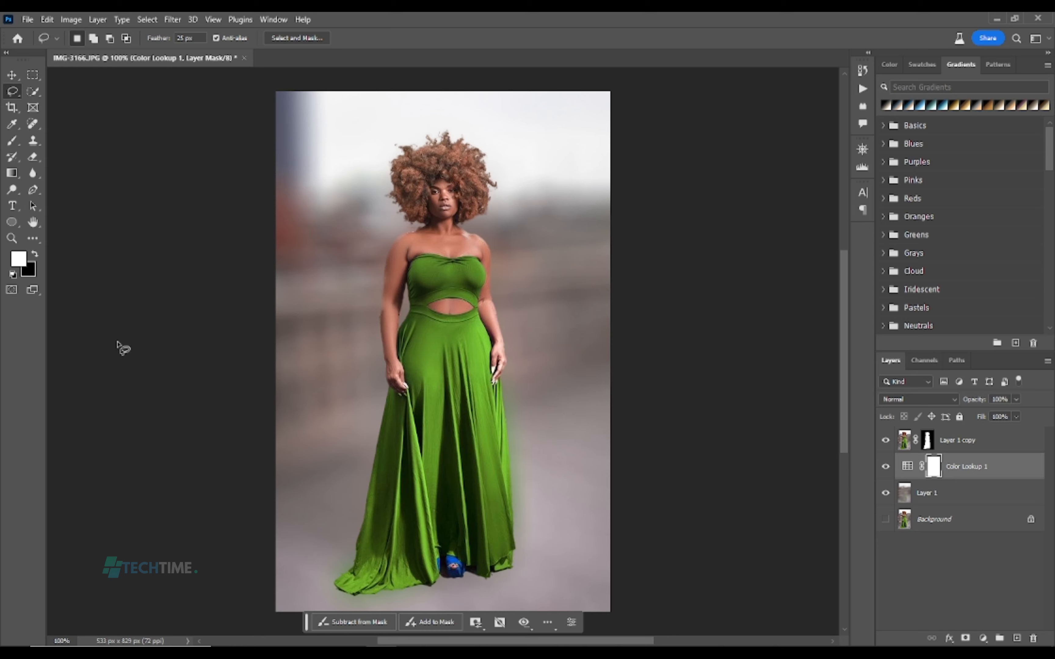
Reduce the opacity of the Color Lookup adjustment layer
{"action": "left_click", "coordinate": [1016, 399]}
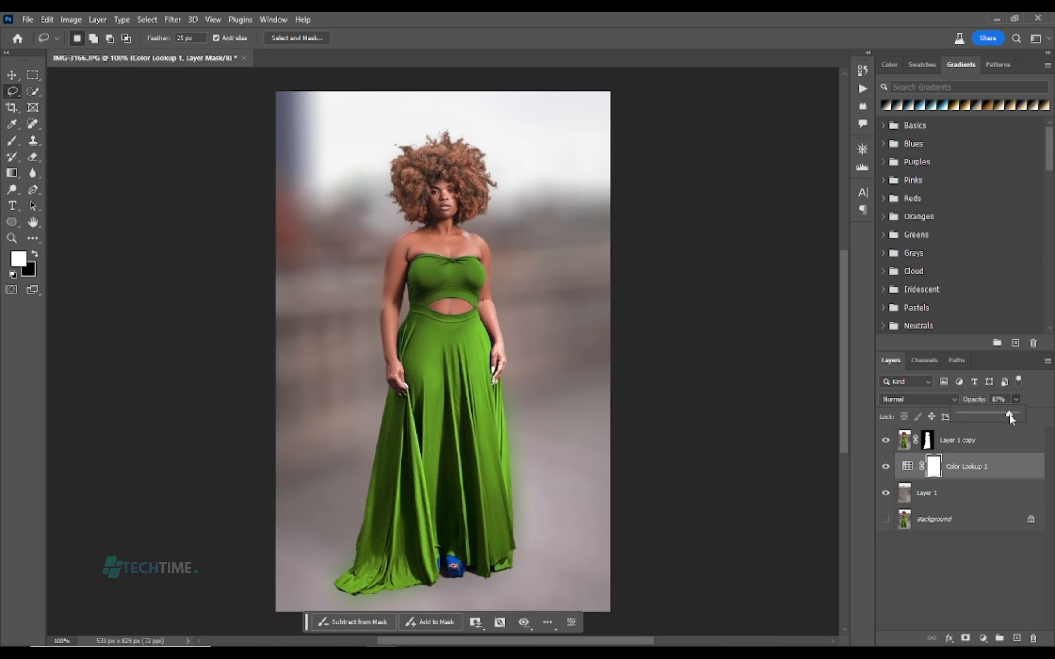